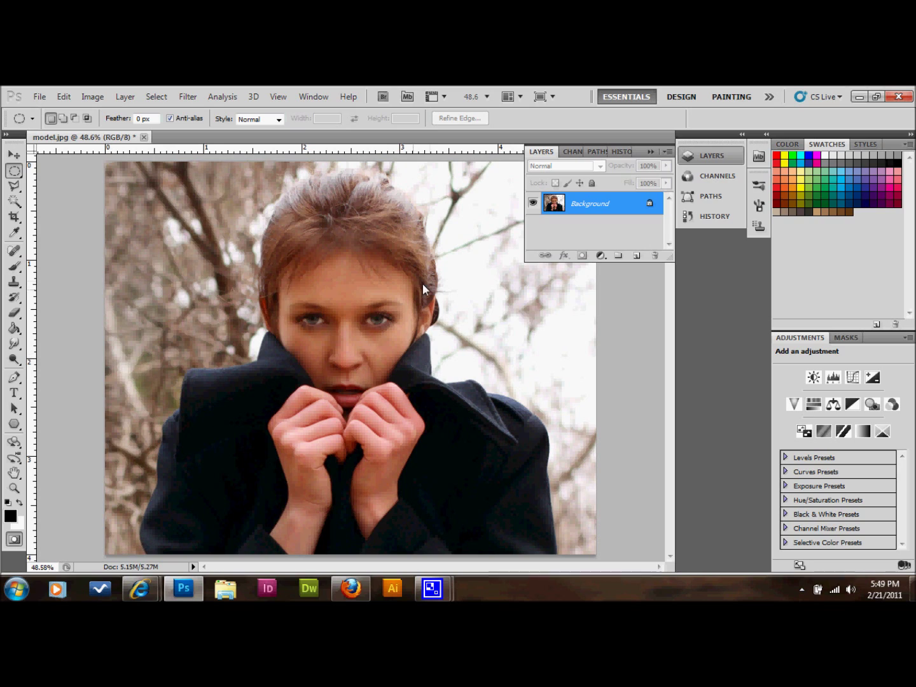
Duplicate the Background layer, hide the original, and rename the copy 'eyes'.
{"action": "left_click_drag", "start_coordinate": [622, 202], "coordinate": [637, 256]}
{"action": "left_click", "coordinate": [534, 226]}
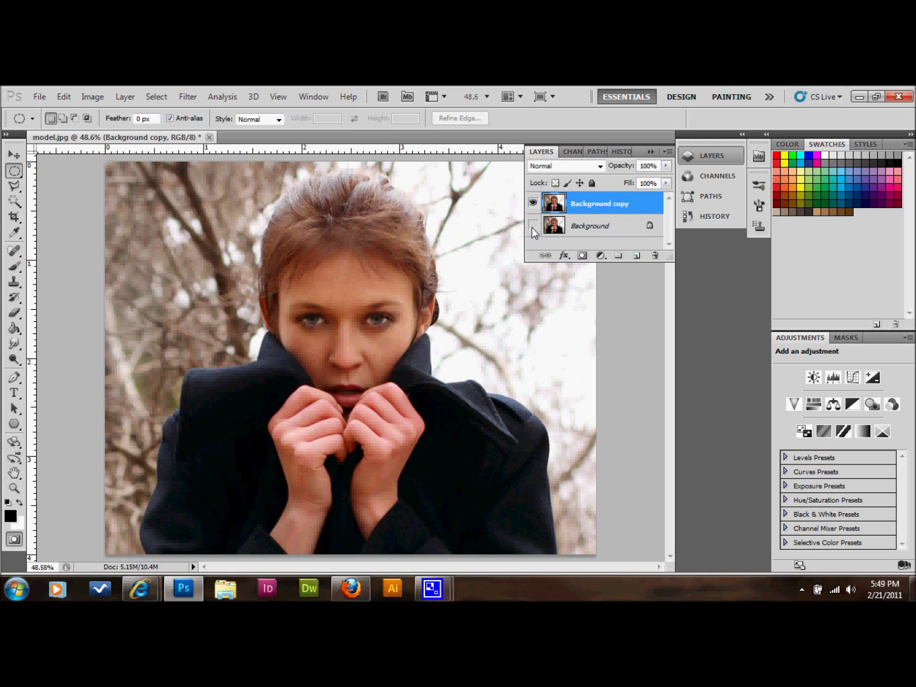
{"action": "double_click", "coordinate": [619, 204]}
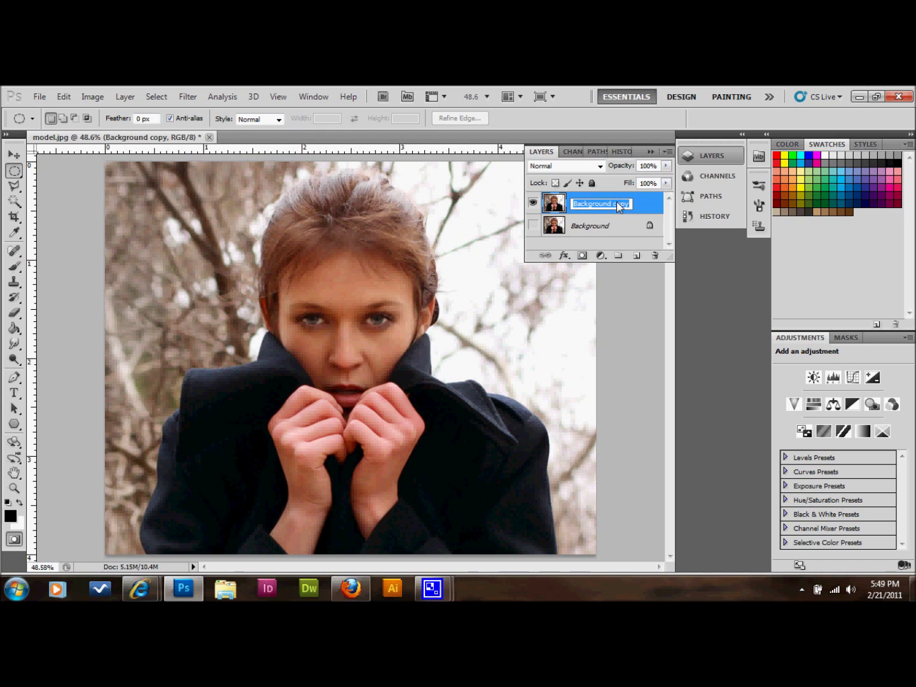
{"action": "type", "text": "eyes"}
{"action": "key", "text": "Return"}
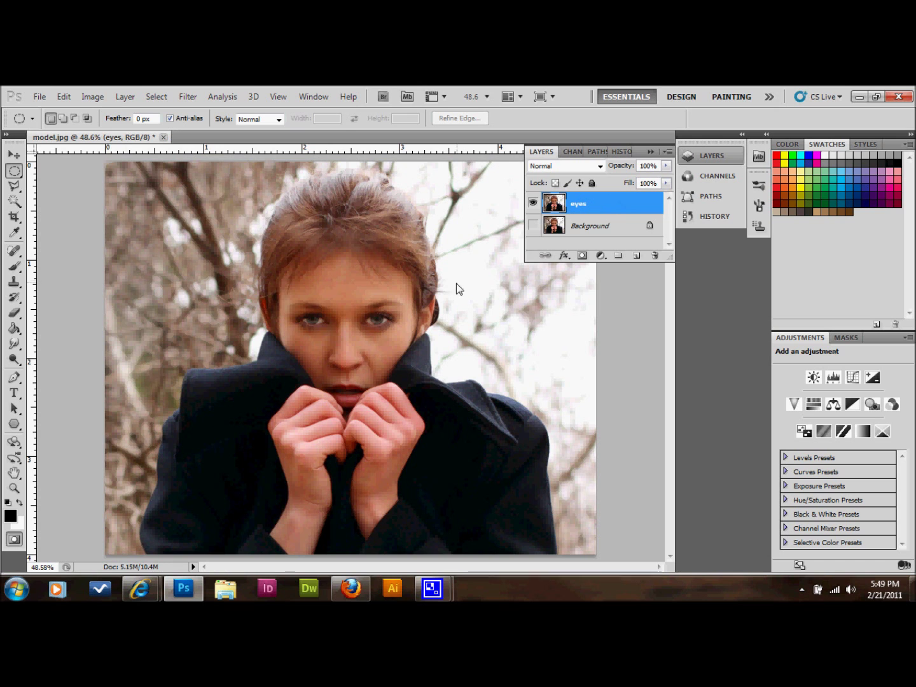
Zoom in closely on the model's eyes.
{"action": "left_click", "coordinate": [14, 488]}
{"action": "left_click_drag", "start_coordinate": [301, 303], "coordinate": [393, 339]}
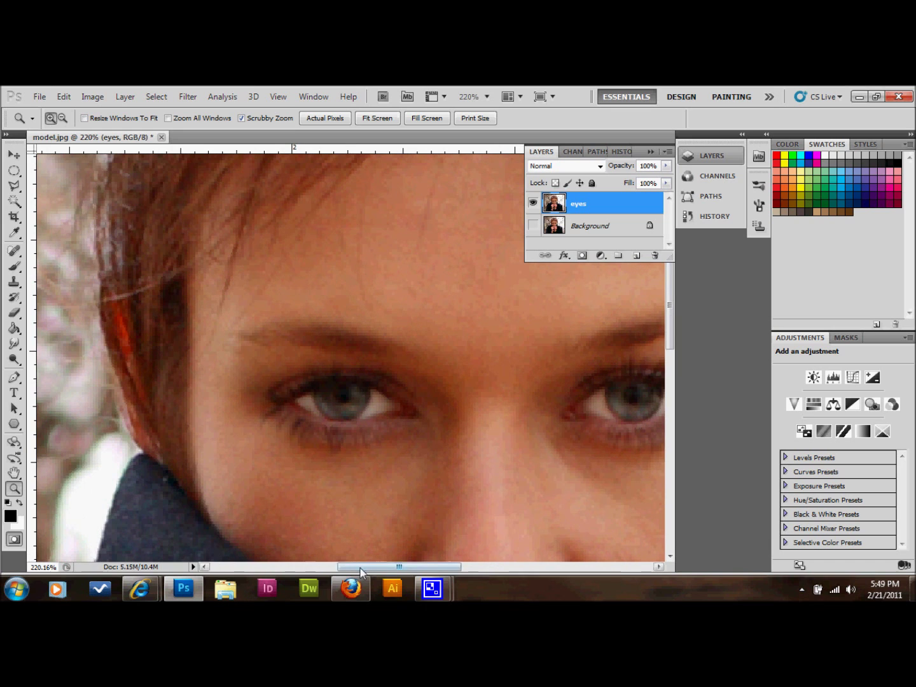
{"action": "left_click_drag", "start_coordinate": [399, 567], "coordinate": [427, 567]}
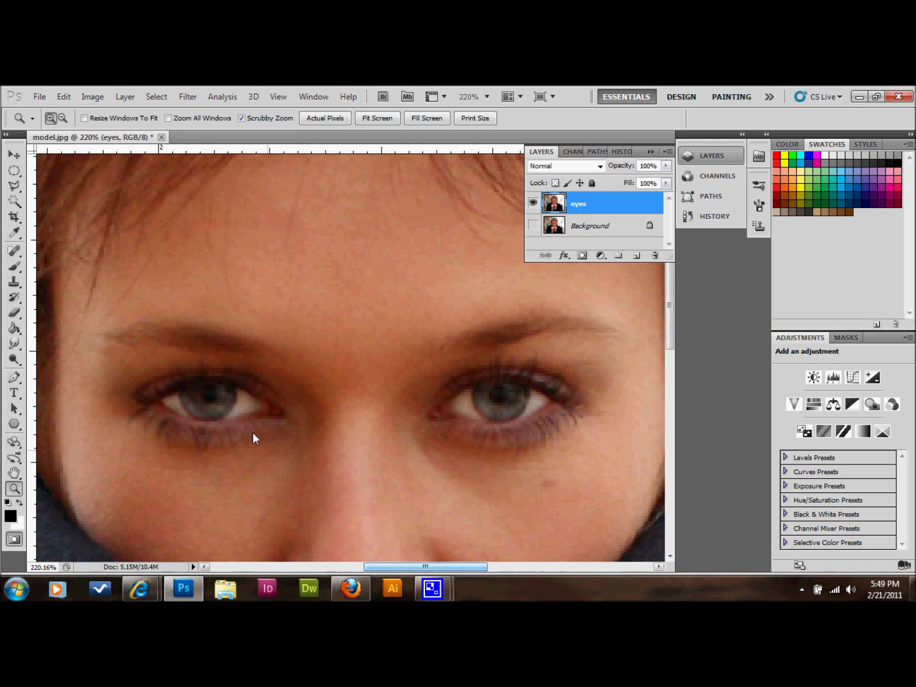
With the Polygonal Lasso Tool, outline the left iris.
{"action": "left_click", "coordinate": [14, 188]}
{"action": "left_click", "coordinate": [14, 188]}
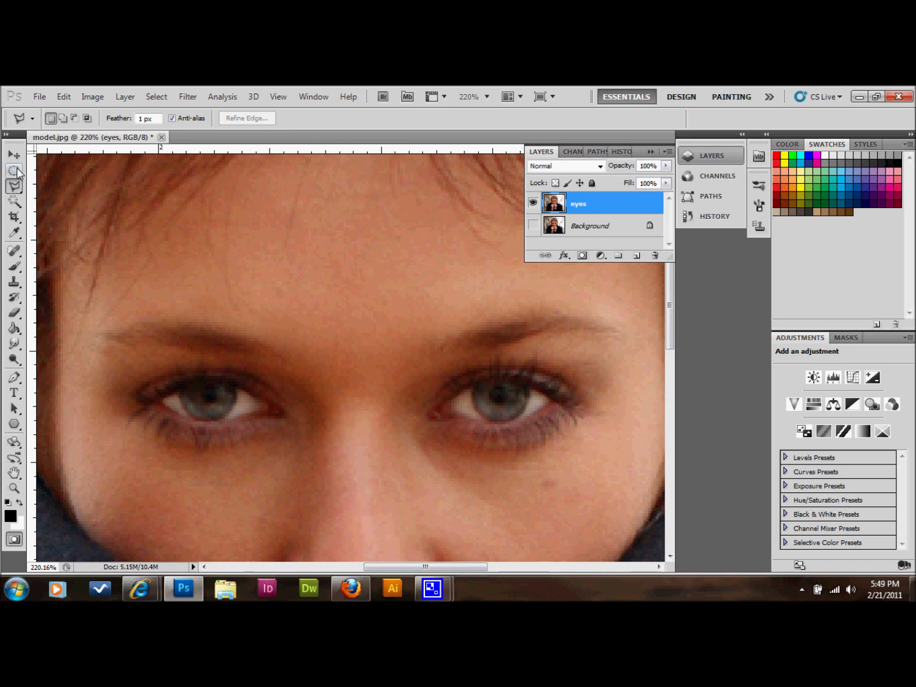
{"action": "right_click", "coordinate": [15, 187]}
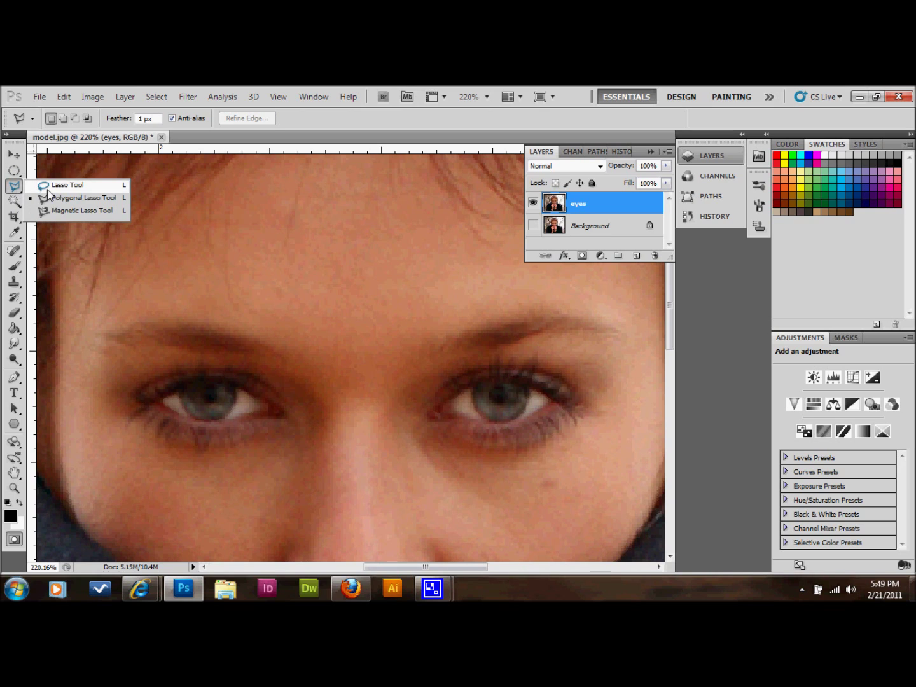
{"action": "left_click", "coordinate": [67, 199]}
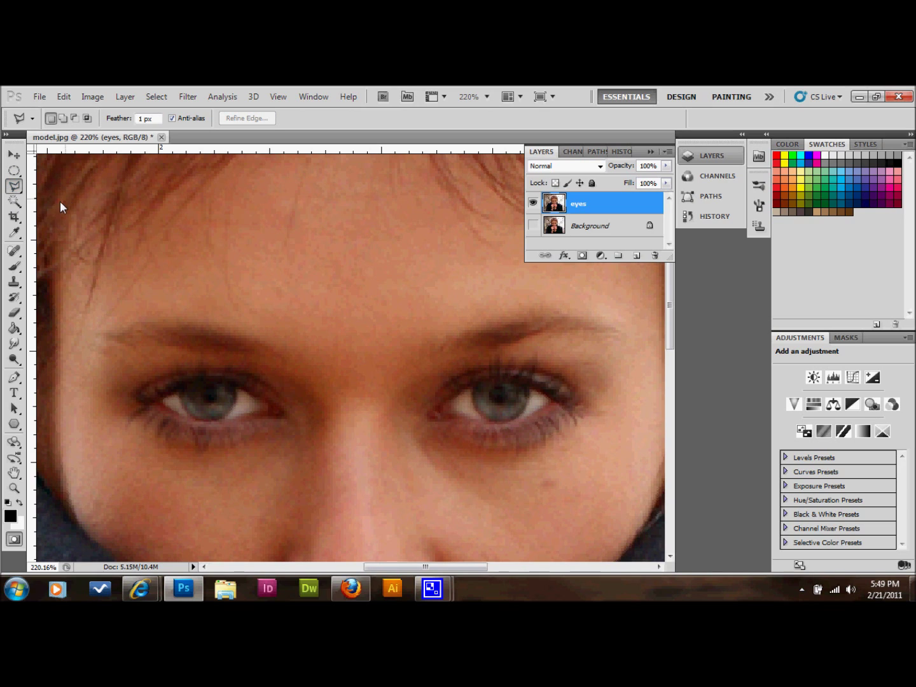
{"action": "left_click", "coordinate": [180, 389]}
{"action": "left_click", "coordinate": [234, 410]}
{"action": "left_click", "coordinate": [236, 386]}
{"action": "left_click", "coordinate": [182, 388]}
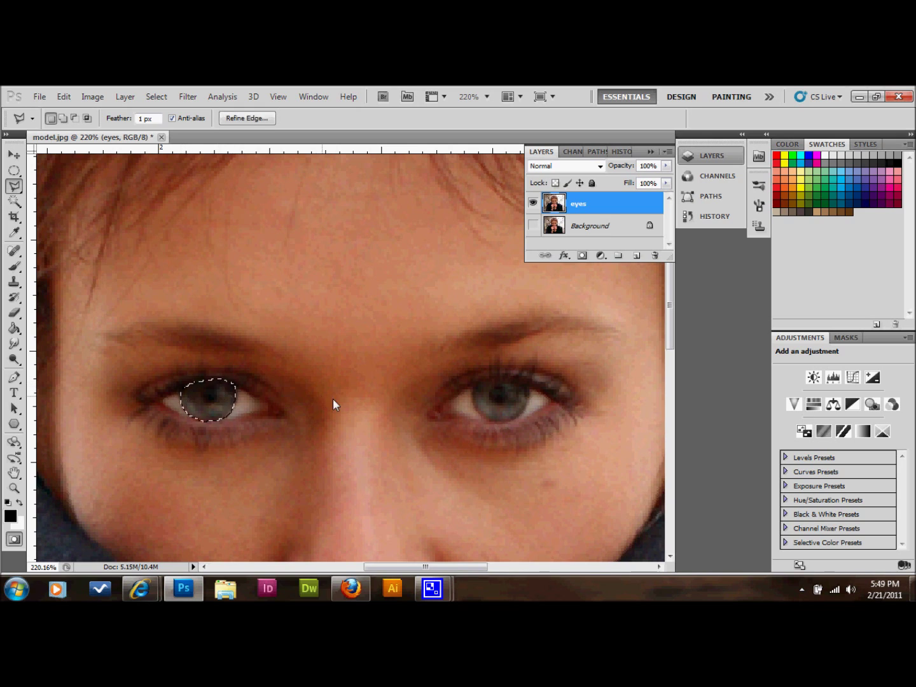
Add the right iris to the selection with a Shift-held polygonal outline.
{"action": "key", "text": "shift"}
{"action": "left_click", "coordinate": [473, 390]}
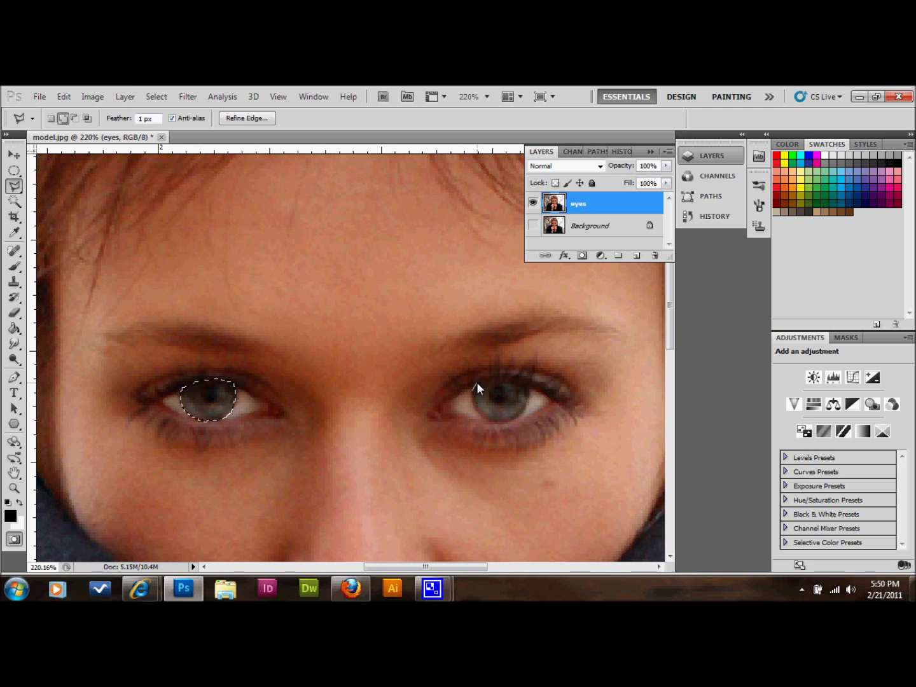
{"action": "left_click", "coordinate": [518, 382]}
{"action": "left_click", "coordinate": [525, 387]}
{"action": "left_click", "coordinate": [528, 398]}
{"action": "left_click", "coordinate": [525, 411]}
{"action": "left_click", "coordinate": [507, 421]}
{"action": "left_click", "coordinate": [494, 422]}
{"action": "left_click", "coordinate": [482, 417]}
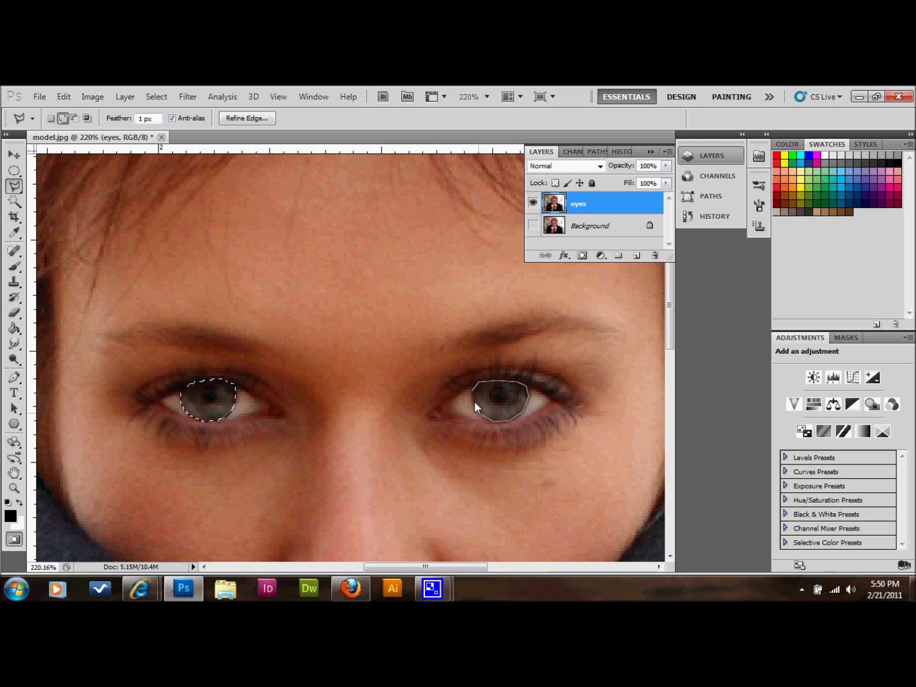
{"action": "left_click", "coordinate": [472, 393]}
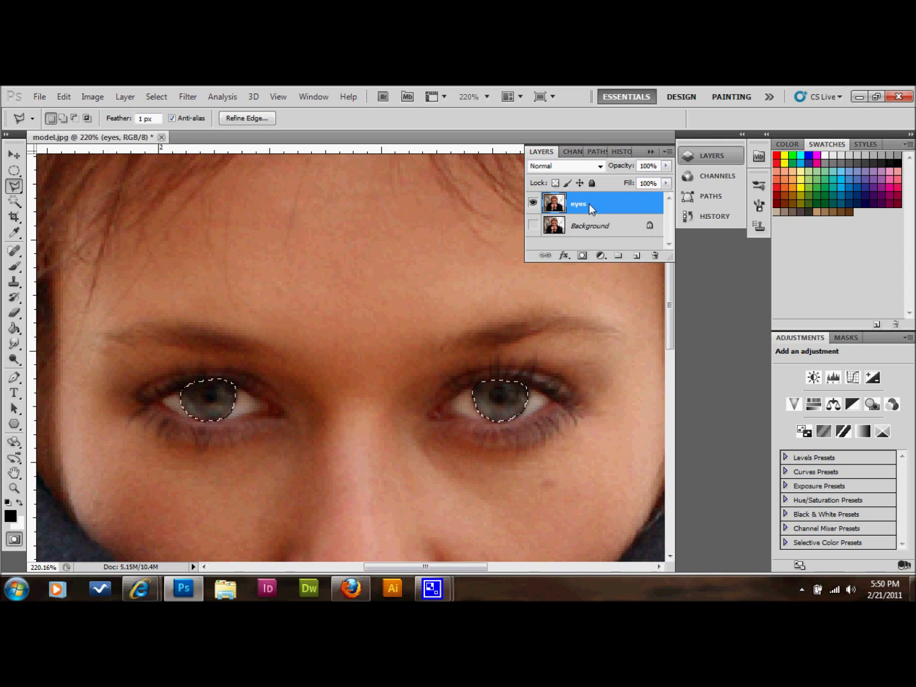
Add a Hue/Saturation adjustment to the iris selection with Hue +28, Saturation +52 and Colorize on.
{"action": "left_click", "coordinate": [602, 256]}
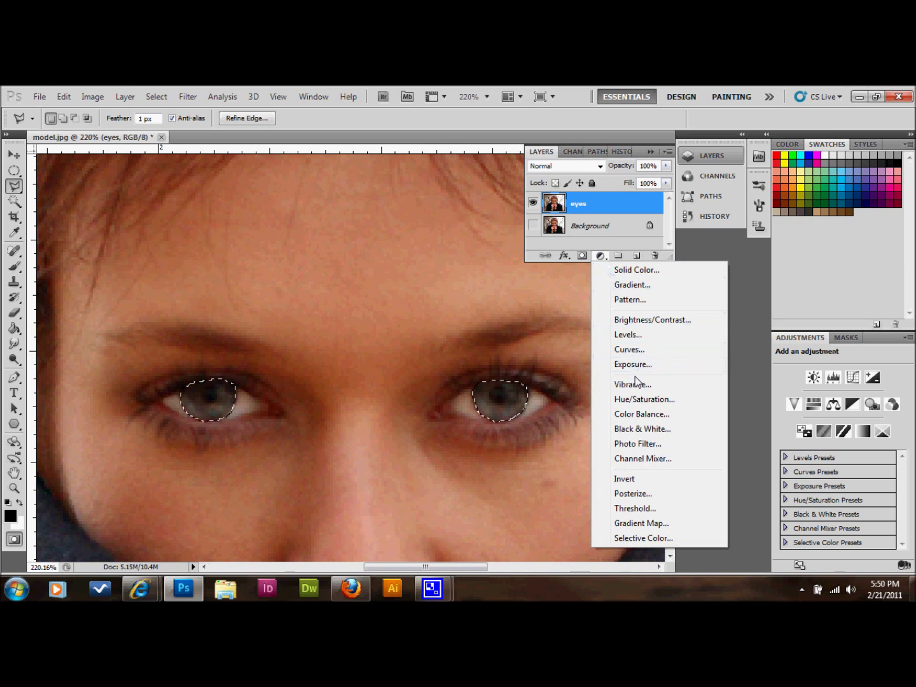
{"action": "left_click", "coordinate": [635, 399]}
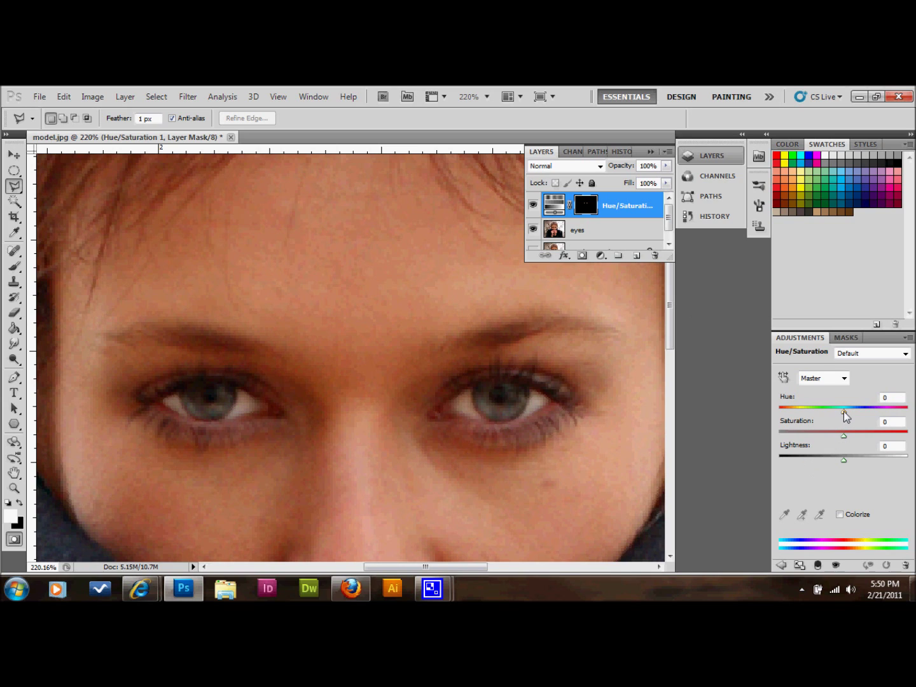
{"action": "left_click_drag", "start_coordinate": [843, 410], "coordinate": [899, 402]}
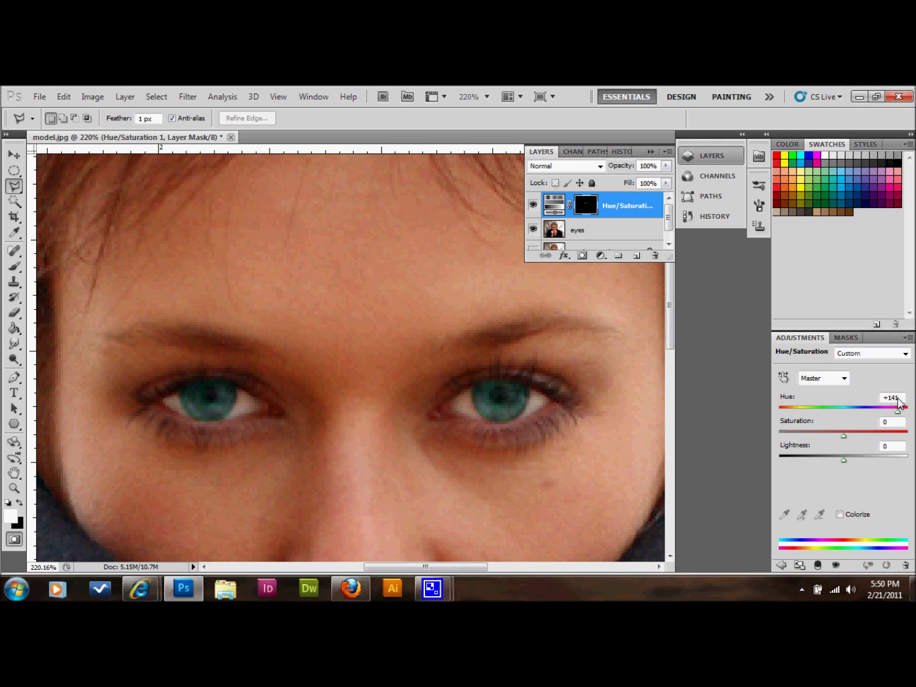
{"action": "mouse_move", "coordinate": [841, 438]}
{"action": "left_mouse_down"}
{"action": "mouse_move", "coordinate": [912, 430]}
{"action": "mouse_move", "coordinate": [844, 438]}
{"action": "left_mouse_up"}
{"action": "left_click", "coordinate": [839, 514]}
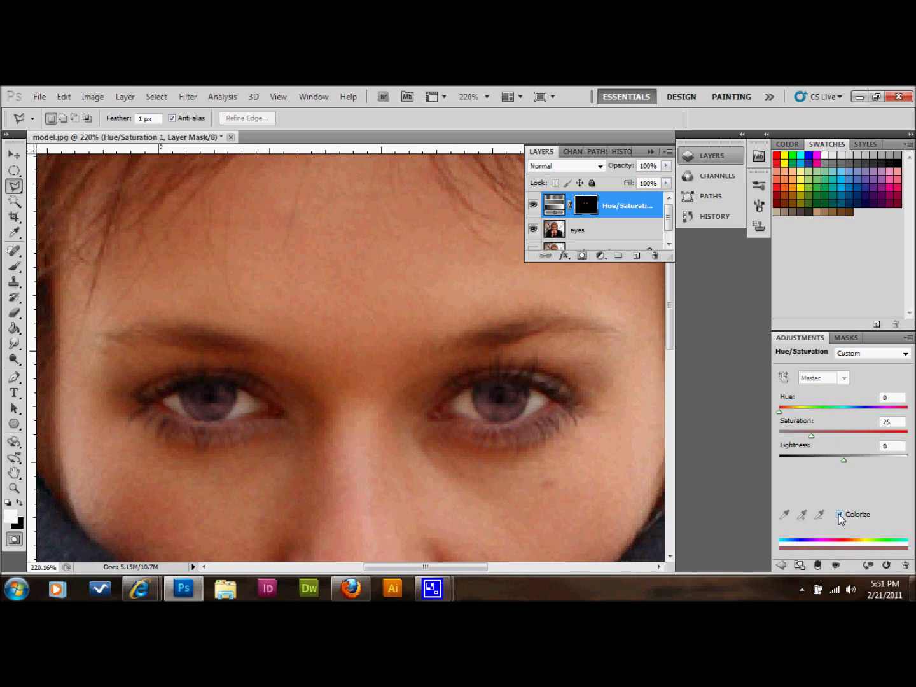
Retint the colorized irises bright green at Hue 132 and Saturation 57, fitting the photo on screen.
{"action": "left_click_drag", "start_coordinate": [780, 412], "coordinate": [871, 438]}
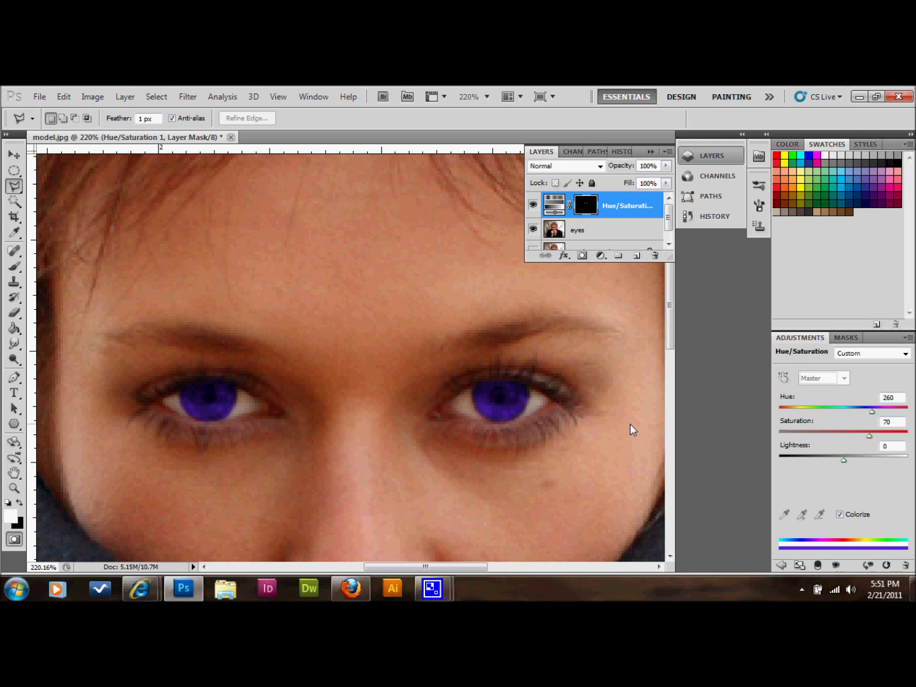
{"action": "key", "text": "ctrl+0"}
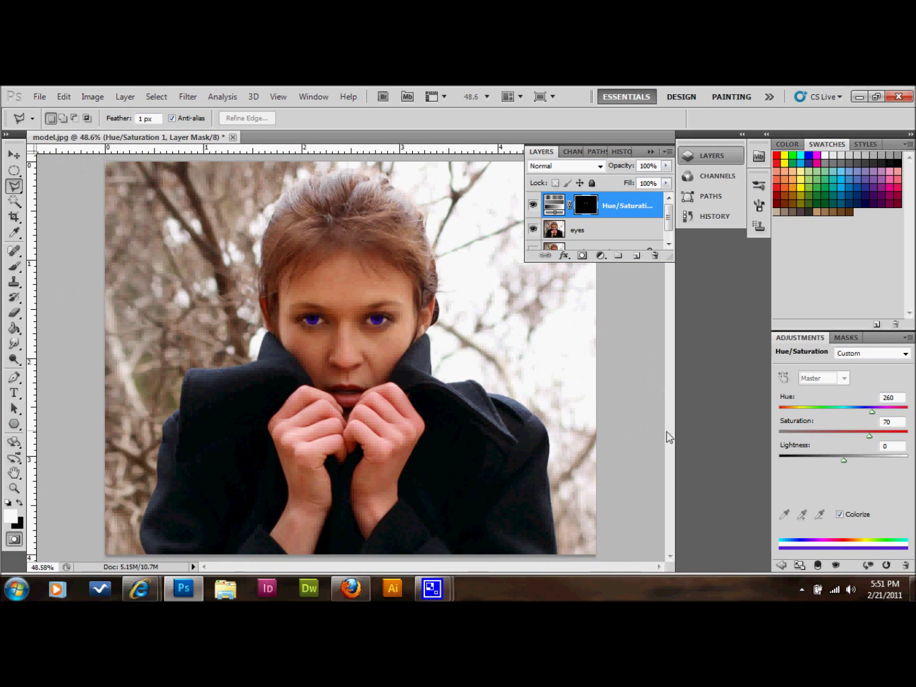
{"action": "left_click_drag", "start_coordinate": [870, 436], "coordinate": [856, 435]}
{"action": "left_click_drag", "start_coordinate": [873, 410], "coordinate": [826, 412]}
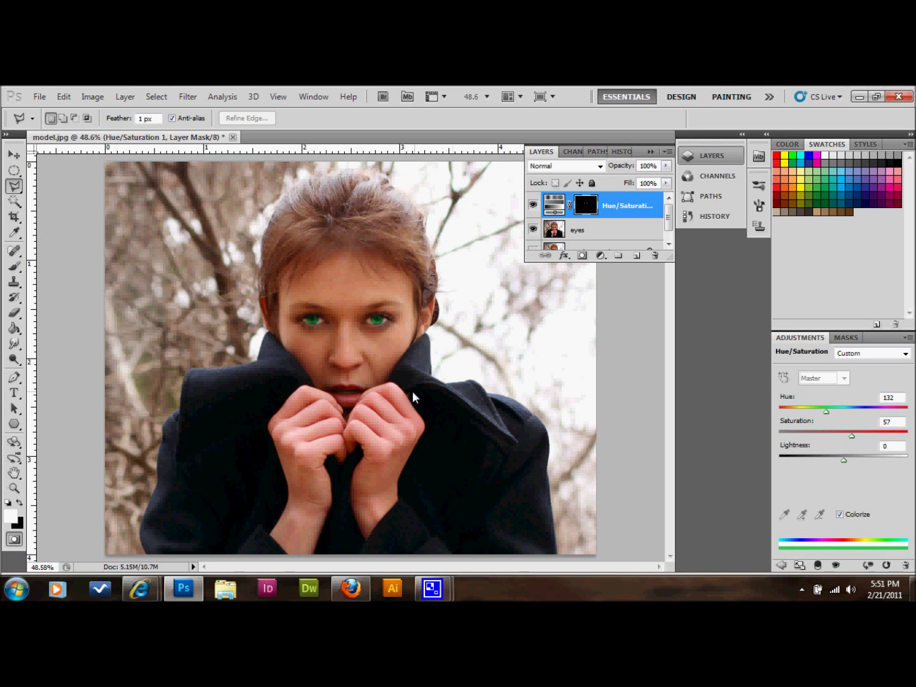
Zoom onto the eyes and darken the iris tint to Hue 126, Saturation 65, Lightness -40.
{"action": "key", "text": "z"}
{"action": "left_click_drag", "start_coordinate": [300, 317], "coordinate": [379, 352]}
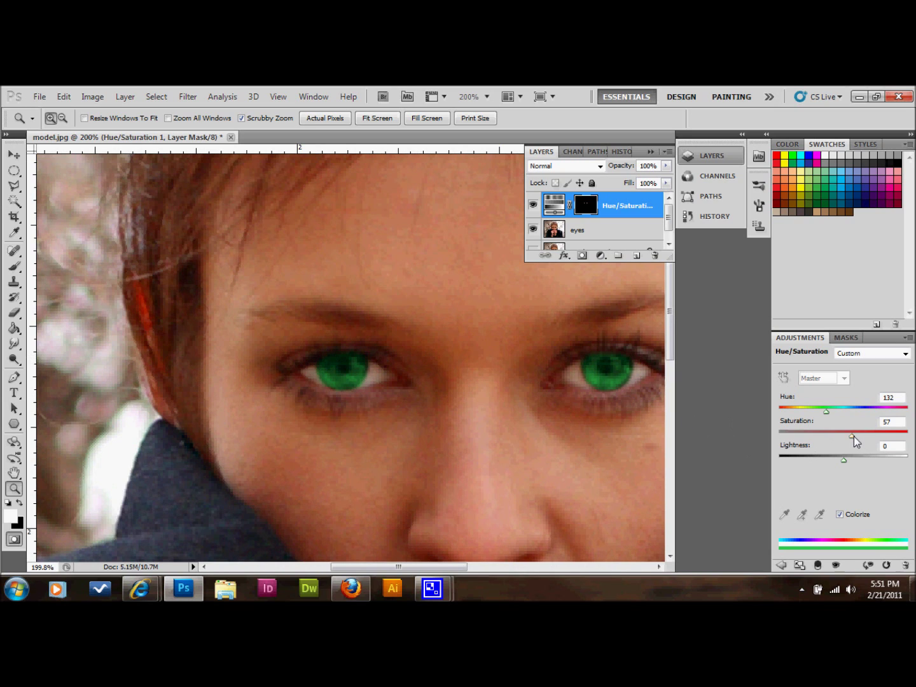
{"action": "left_click_drag", "start_coordinate": [854, 437], "coordinate": [827, 460]}
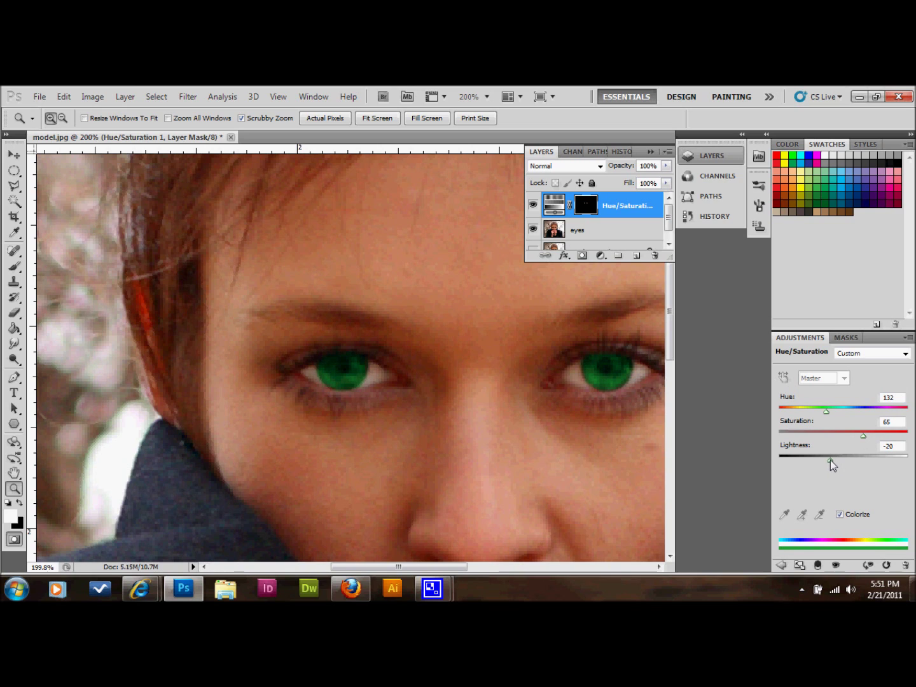
{"action": "left_click_drag", "start_coordinate": [829, 414], "coordinate": [826, 416]}
{"action": "left_click_drag", "start_coordinate": [827, 459], "coordinate": [817, 460]}
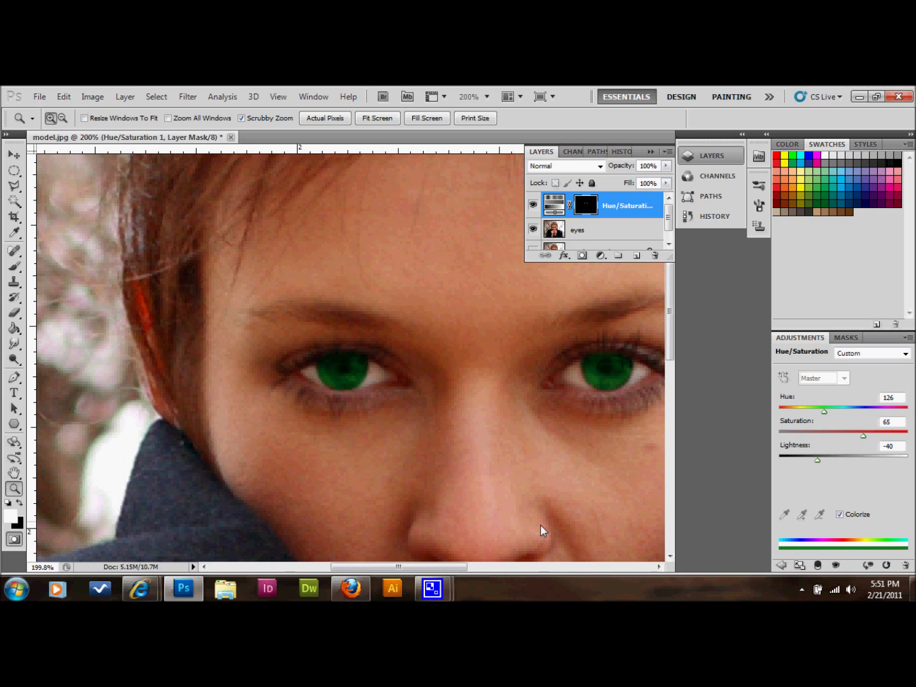
{"action": "left_click_drag", "start_coordinate": [444, 567], "coordinate": [480, 572]}
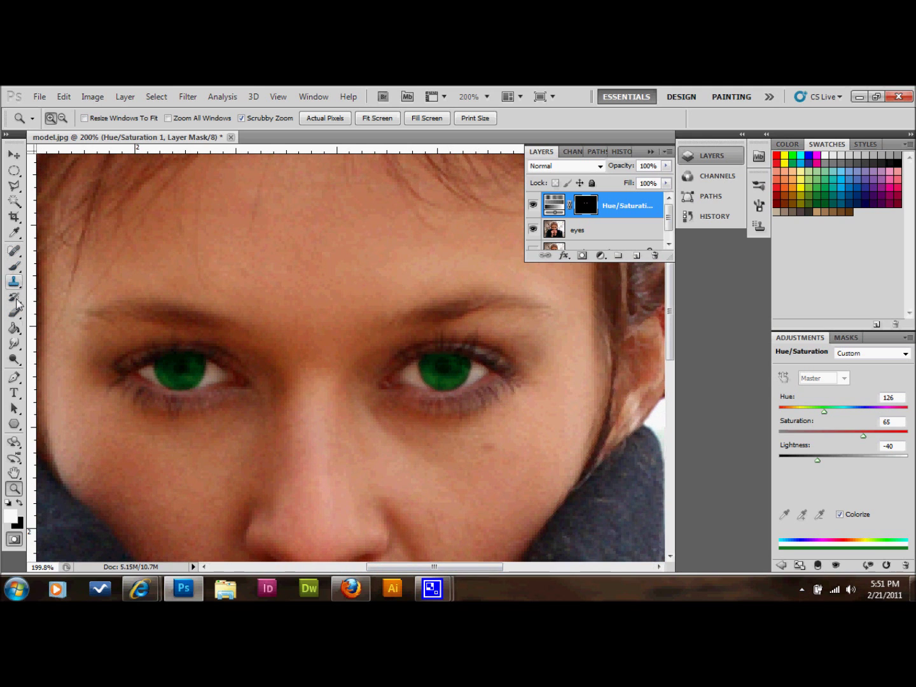
Set the Brush to 87% hardness, undo the test dot, and paint black at size 10.
{"action": "left_click", "coordinate": [19, 268]}
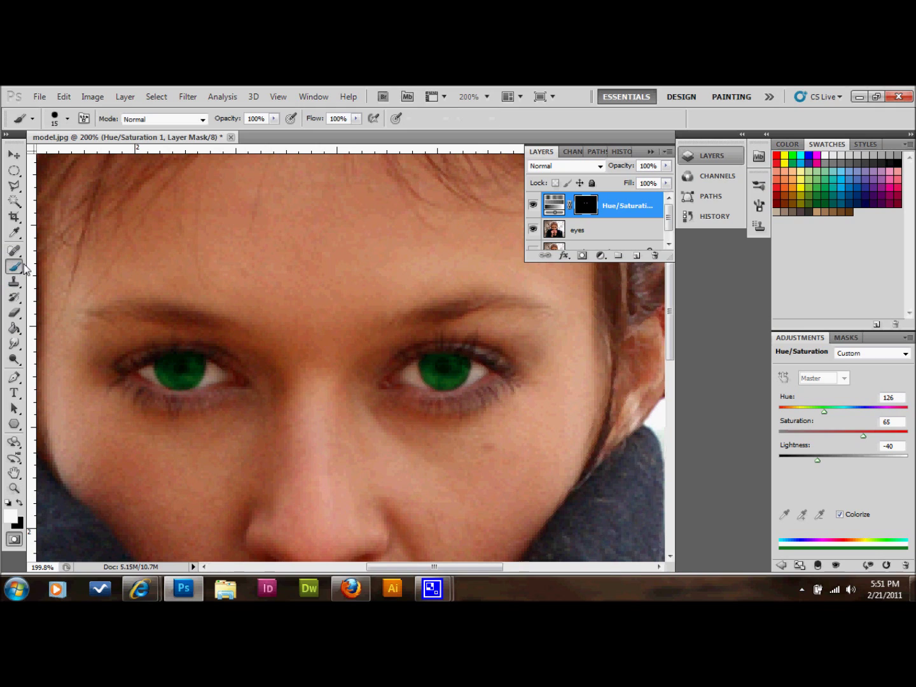
{"action": "left_click", "coordinate": [60, 120]}
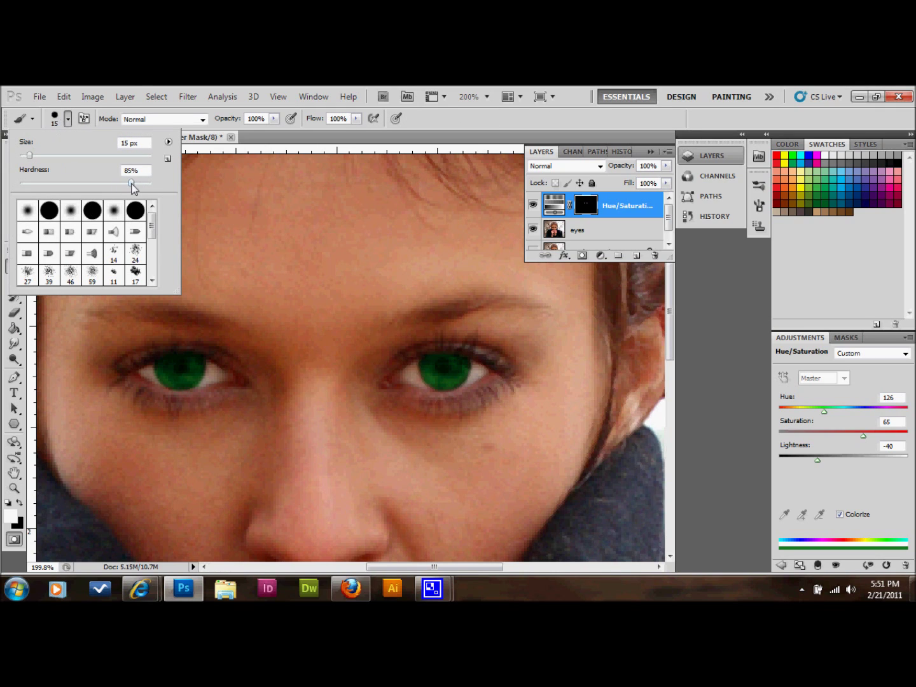
{"action": "left_click_drag", "start_coordinate": [132, 184], "coordinate": [136, 183]}
{"action": "left_click", "coordinate": [247, 304]}
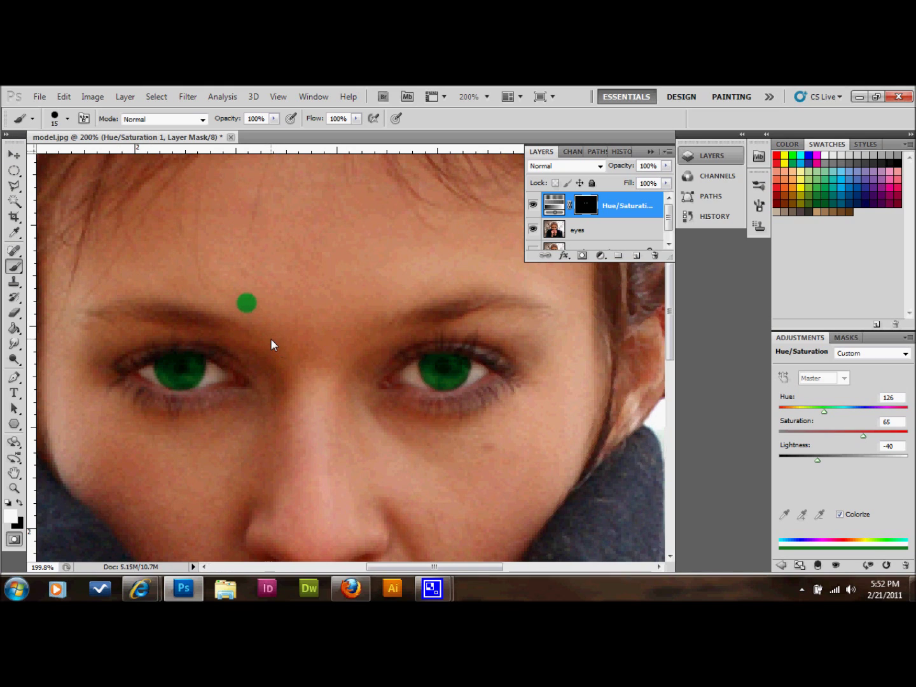
{"action": "key", "text": "ctrl+z"}
{"action": "left_click", "coordinate": [21, 504]}
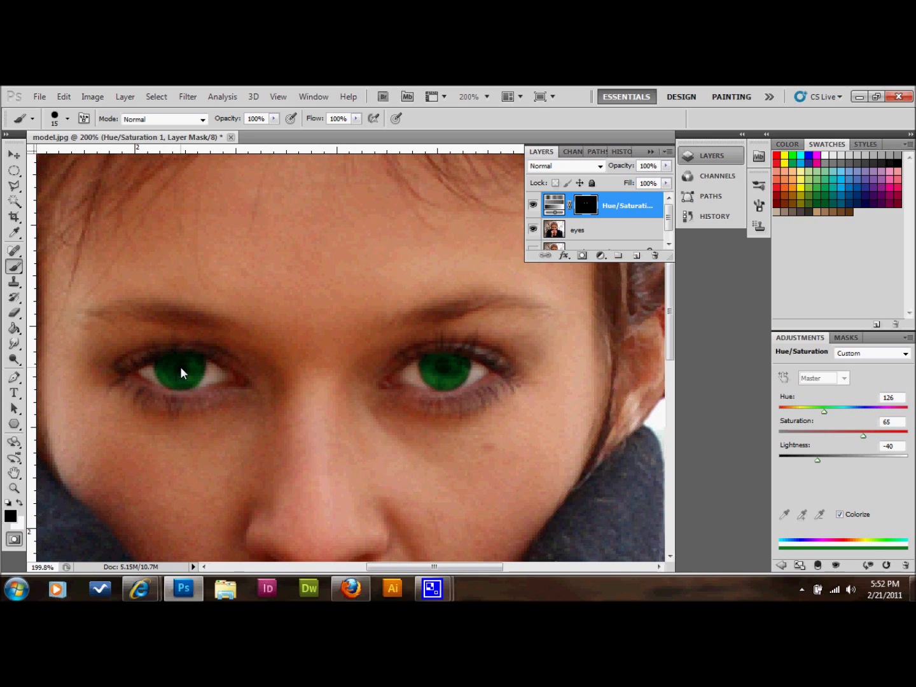
{"action": "key", "text": "bracketleft"}
Create a new layer named 'pupils' and paint a black dot at the centre of each iris.
{"action": "left_click", "coordinate": [637, 257]}
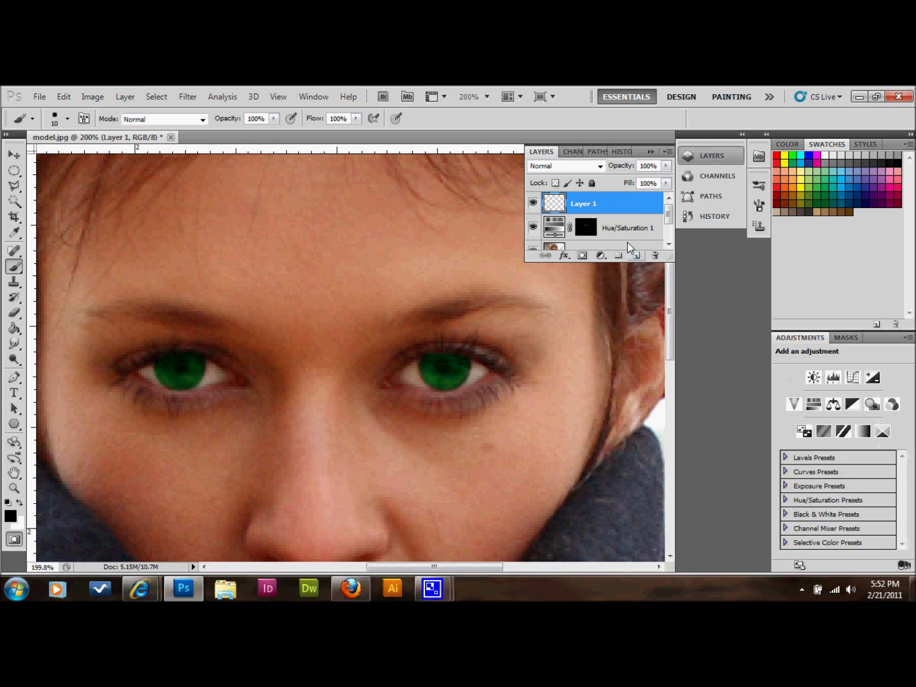
{"action": "double_click", "coordinate": [592, 204]}
{"action": "type", "text": "pupils"}
{"action": "key", "text": "Return"}
{"action": "left_click", "coordinate": [180, 367]}
{"action": "left_click", "coordinate": [444, 369]}
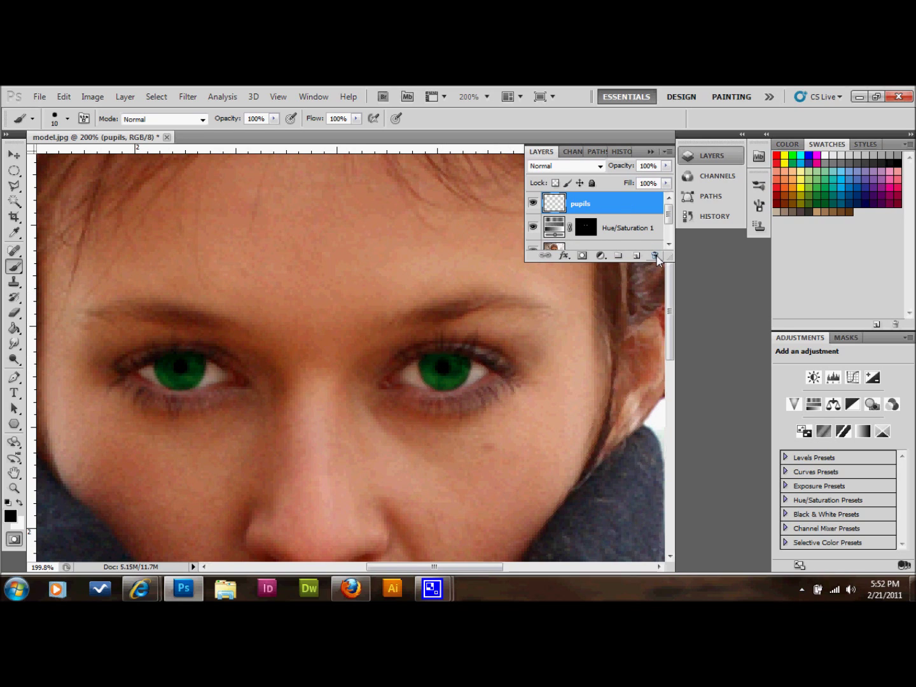
Add another new layer above pupils and name it 'highlights'.
{"action": "left_click", "coordinate": [636, 255]}
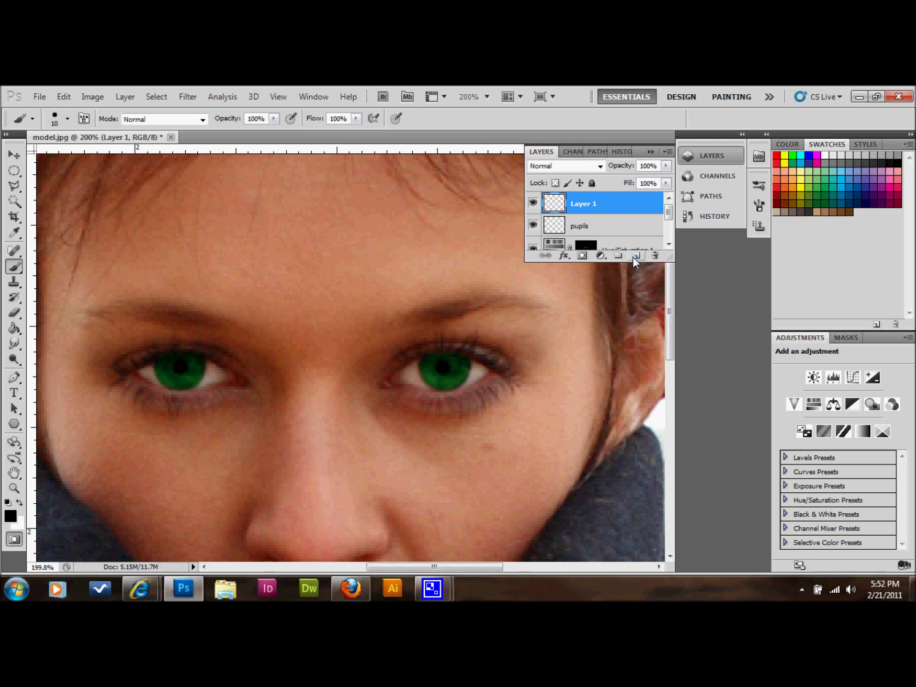
{"action": "double_click", "coordinate": [590, 204]}
{"action": "type", "text": "h"}
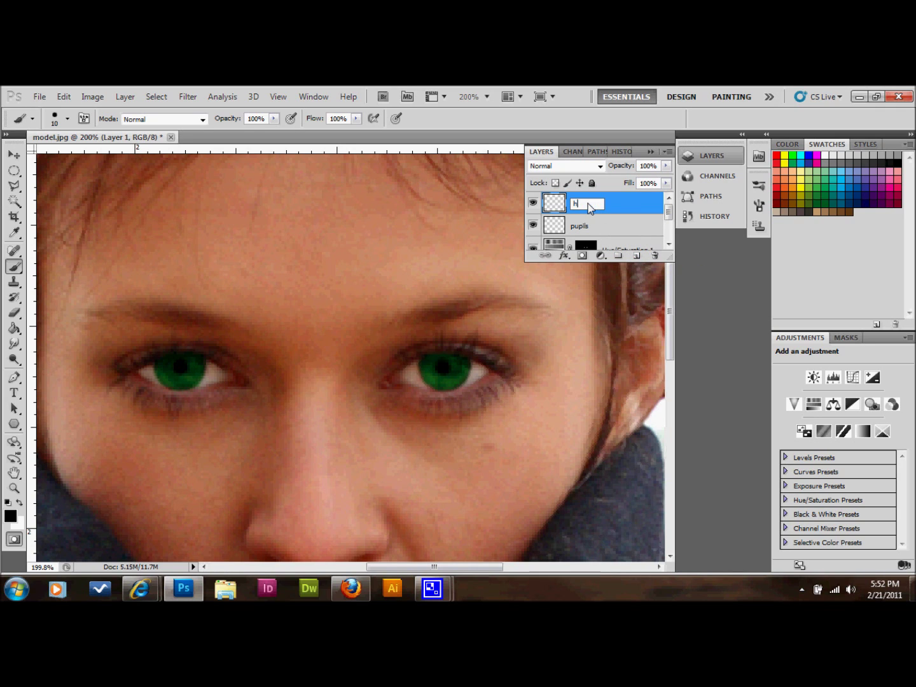
{"action": "type", "text": "ighlights"}
{"action": "key", "text": "Return"}
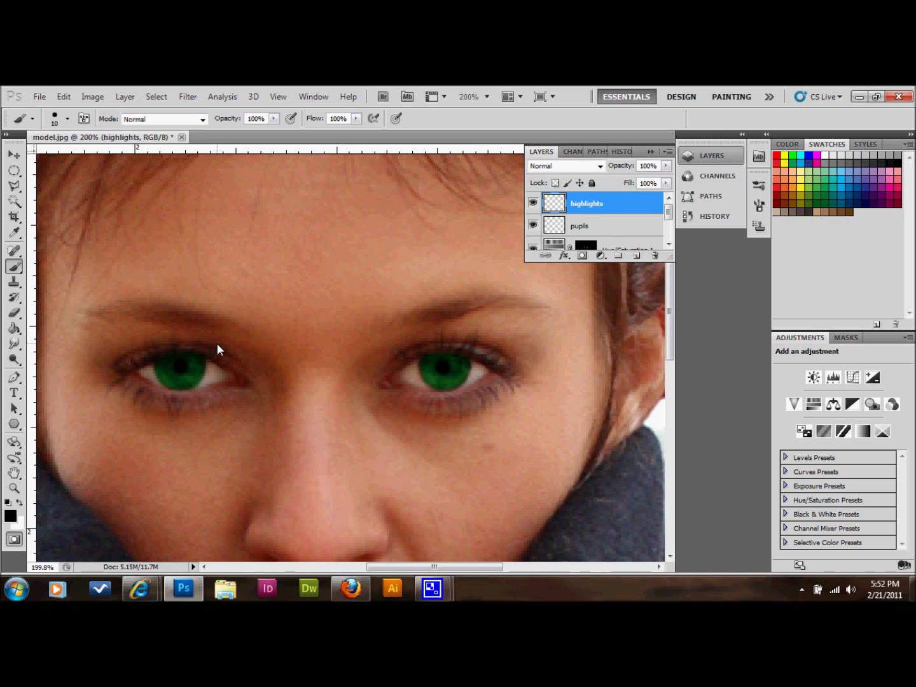
Paint a small white highlight in the left iris with a size-3 brush, then zoom out.
{"action": "key", "text": "bracketleft"}
{"action": "key", "text": "bracketleft"}
{"action": "key", "text": "bracketleft"}
{"action": "key", "text": "bracketleft"}
{"action": "key", "text": "bracketleft"}
{"action": "key", "text": "bracketleft"}
{"action": "key", "text": "bracketleft"}
{"action": "key", "text": "bracketleft"}
{"action": "key", "text": "bracketright"}
{"action": "left_click", "coordinate": [19, 501]}
{"action": "left_click", "coordinate": [179, 365]}
{"action": "key", "text": "ctrl+minus"}
{"action": "key", "text": "ctrl+minus"}
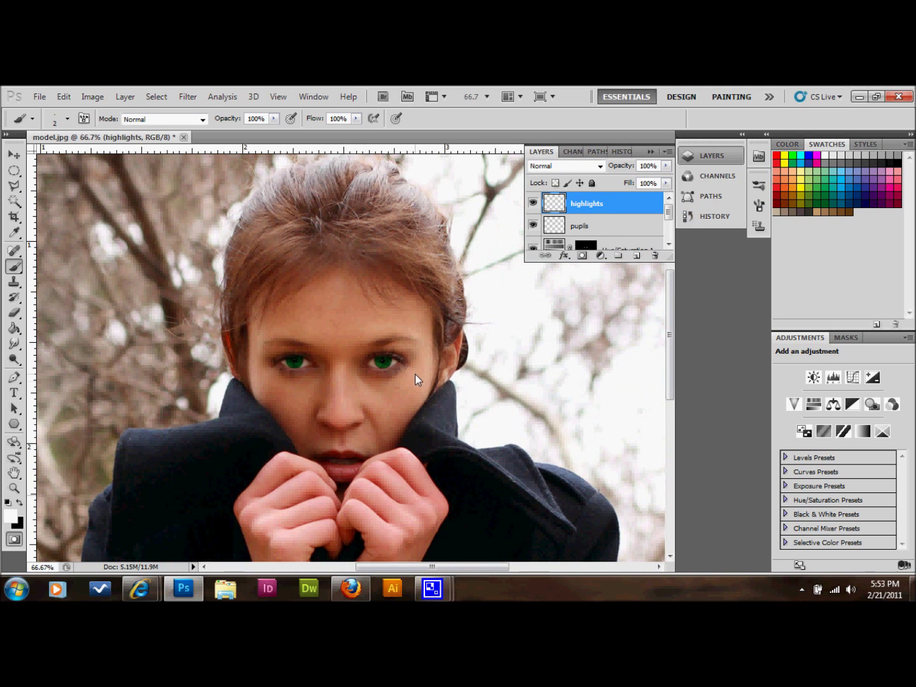
Undo the unwanted stroke in History and paint a white highlight dot in the right iris.
{"action": "left_click", "coordinate": [622, 151]}
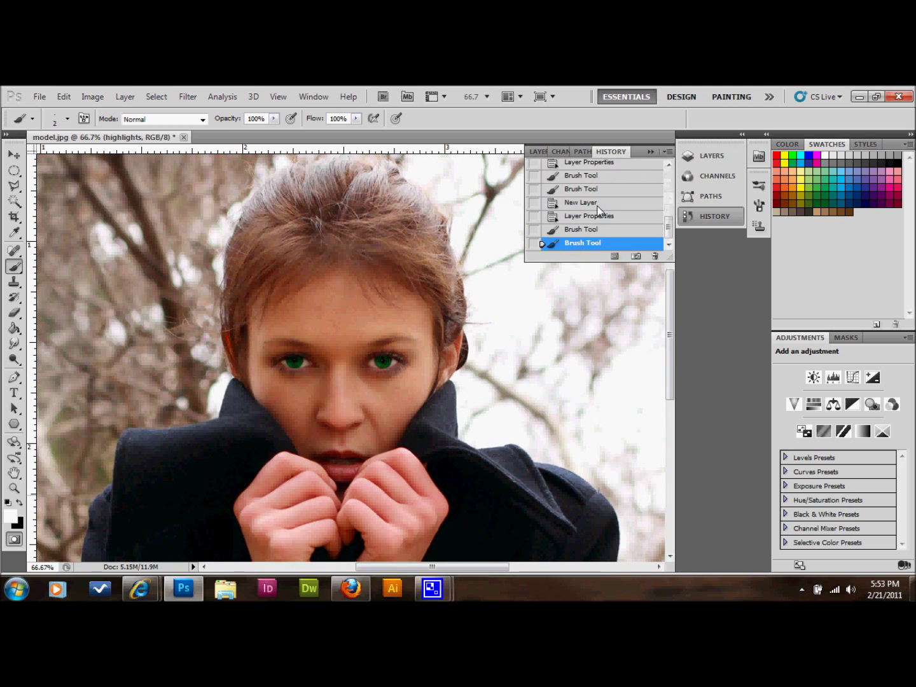
{"action": "left_click", "coordinate": [593, 231]}
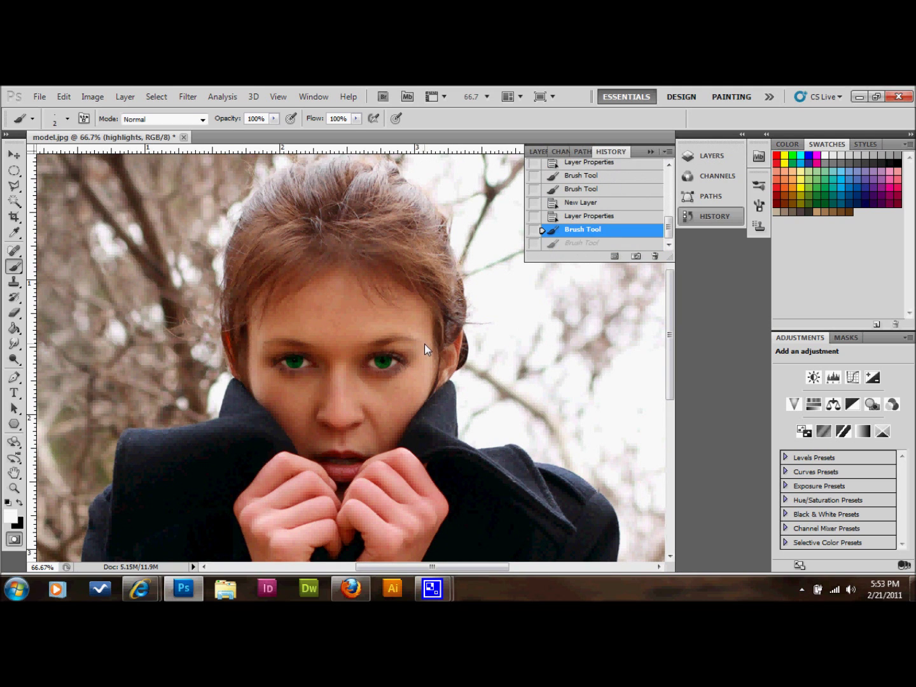
{"action": "key", "text": "z"}
{"action": "left_click_drag", "start_coordinate": [283, 341], "coordinate": [346, 390]}
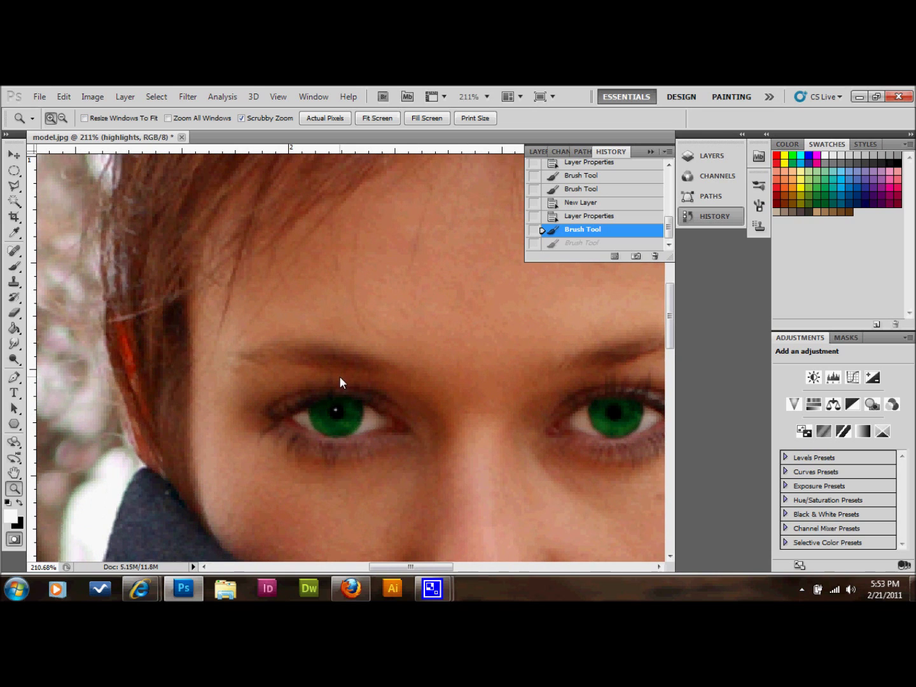
{"action": "key", "text": "b"}
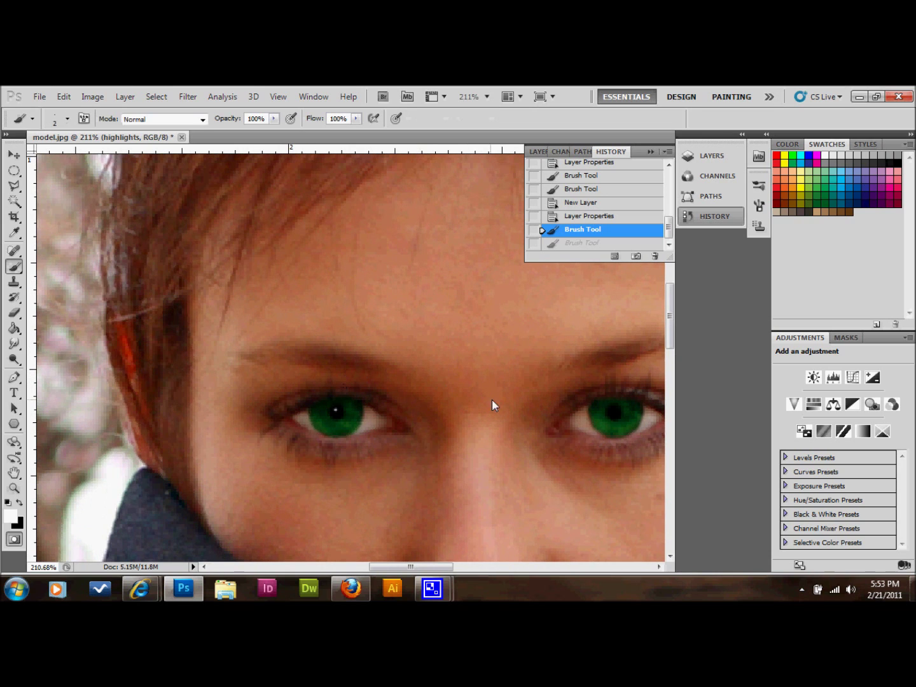
{"action": "left_click", "coordinate": [611, 411]}
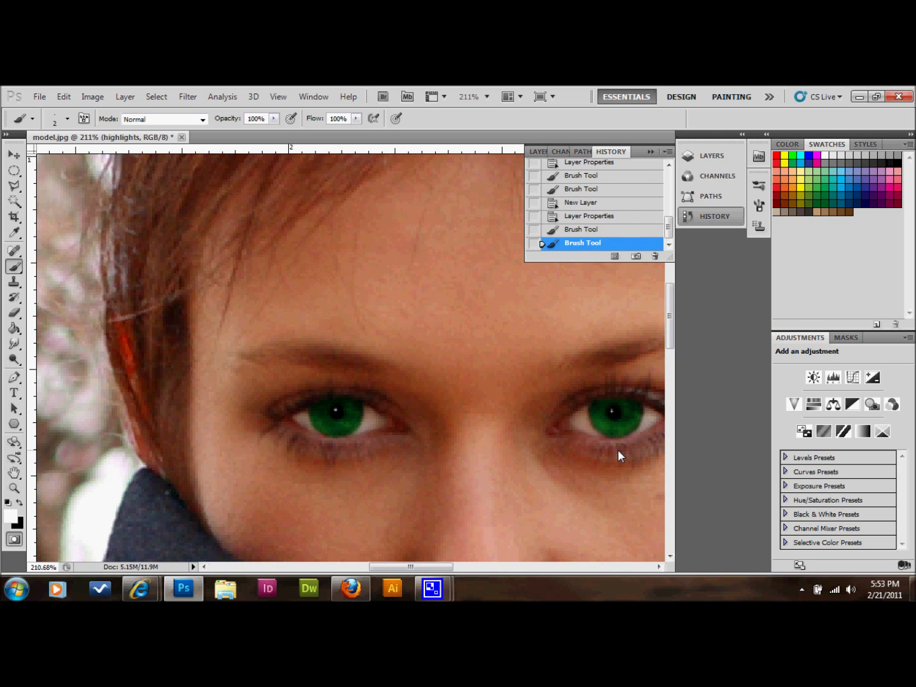
{"action": "key", "text": "ctrl+0"}
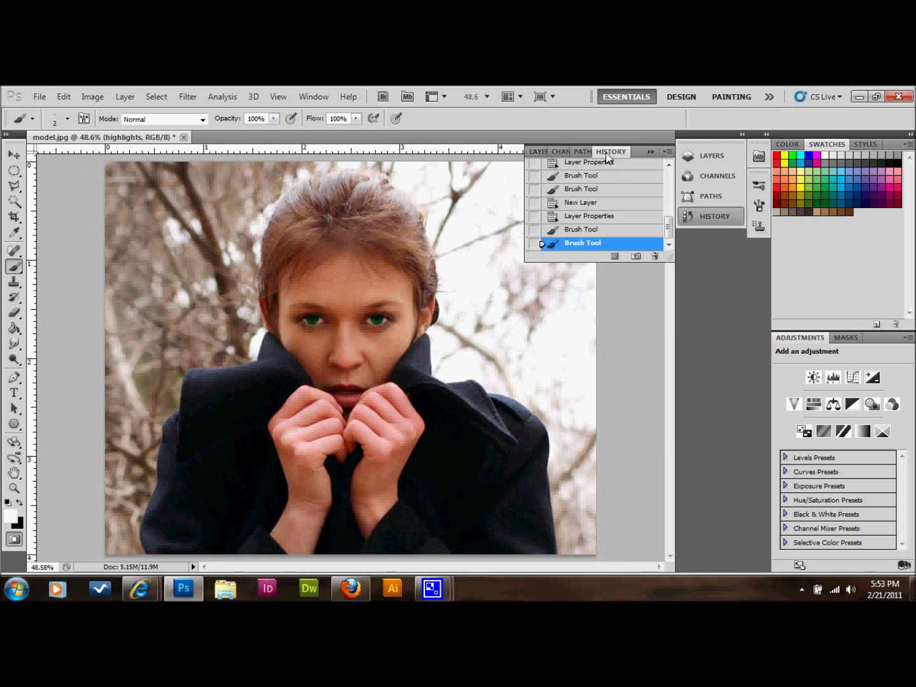
Revert to the original model.jpg snapshot and zoom in on her natural grey-blue eyes.
{"action": "left_click_drag", "start_coordinate": [668, 230], "coordinate": [669, 181]}
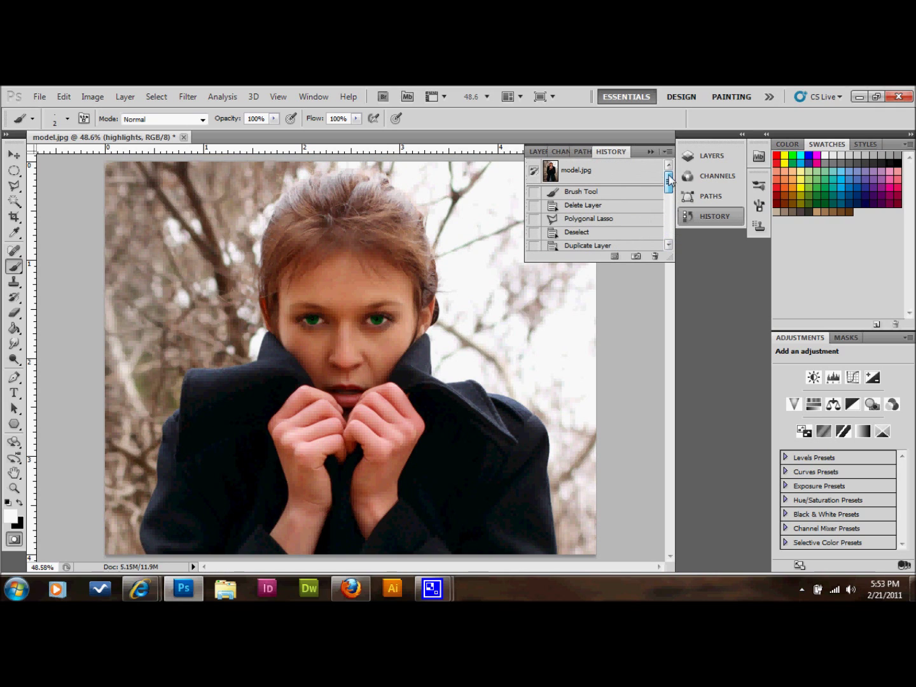
{"action": "left_click", "coordinate": [628, 192]}
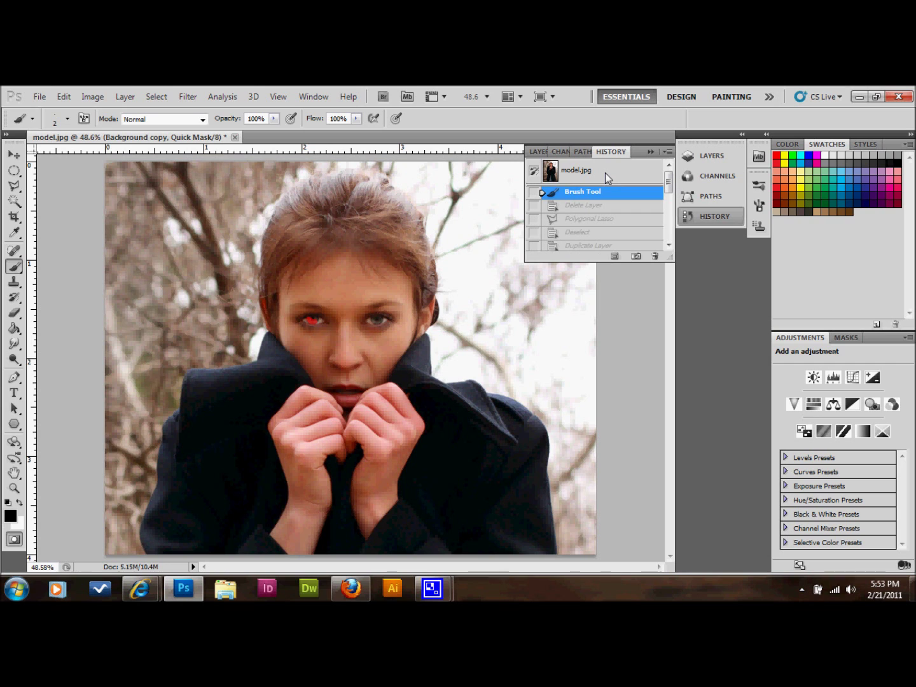
{"action": "left_click", "coordinate": [605, 172]}
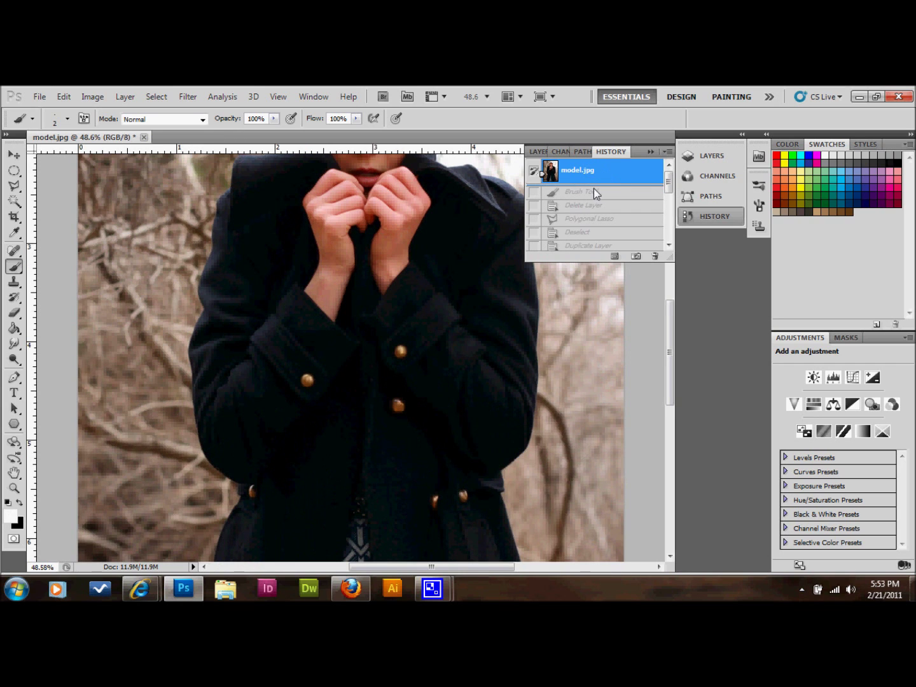
{"action": "key", "text": "ctrl+minus"}
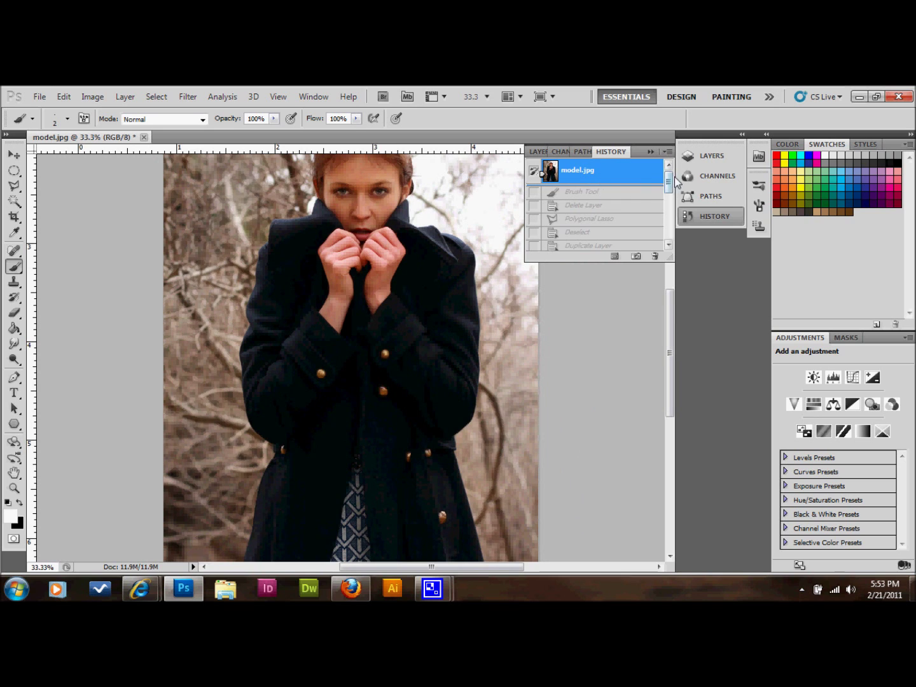
{"action": "scroll", "coordinate": [393, 244], "scroll_direction": "up", "scroll_amount": 2}
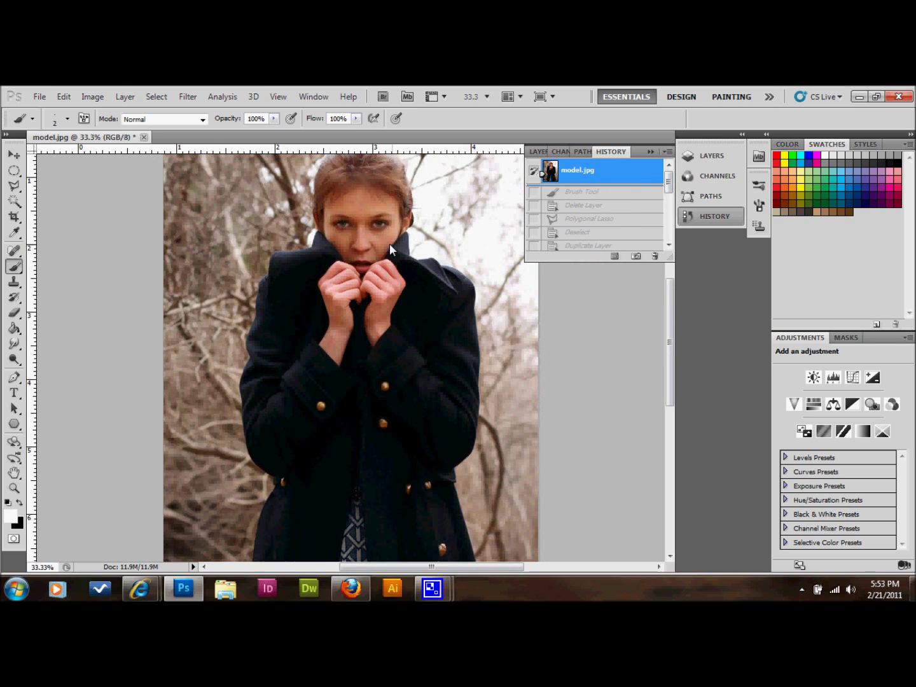
{"action": "left_click", "coordinate": [13, 488]}
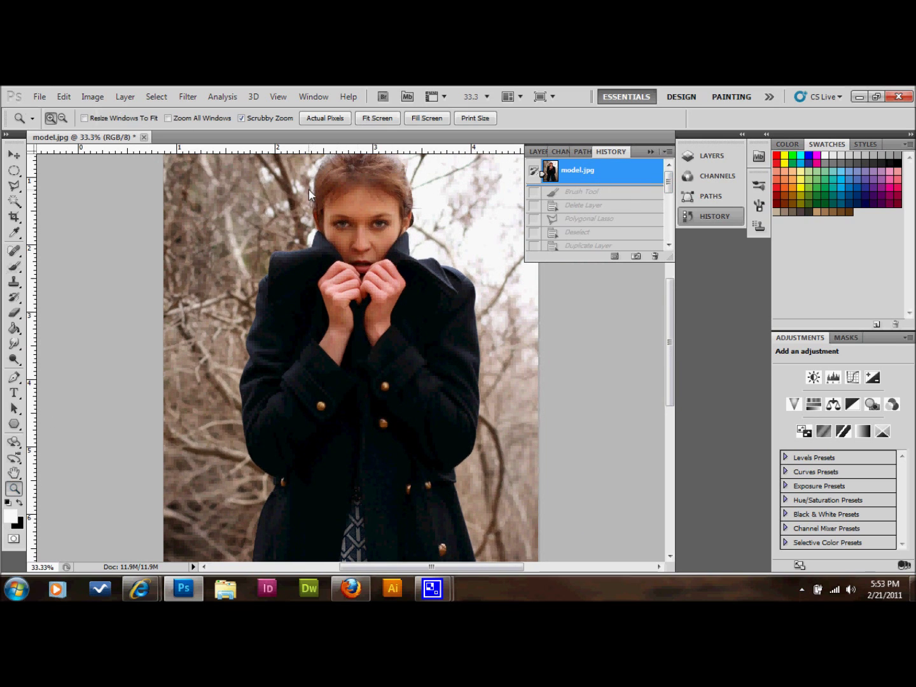
{"action": "left_click_drag", "start_coordinate": [309, 190], "coordinate": [373, 230]}
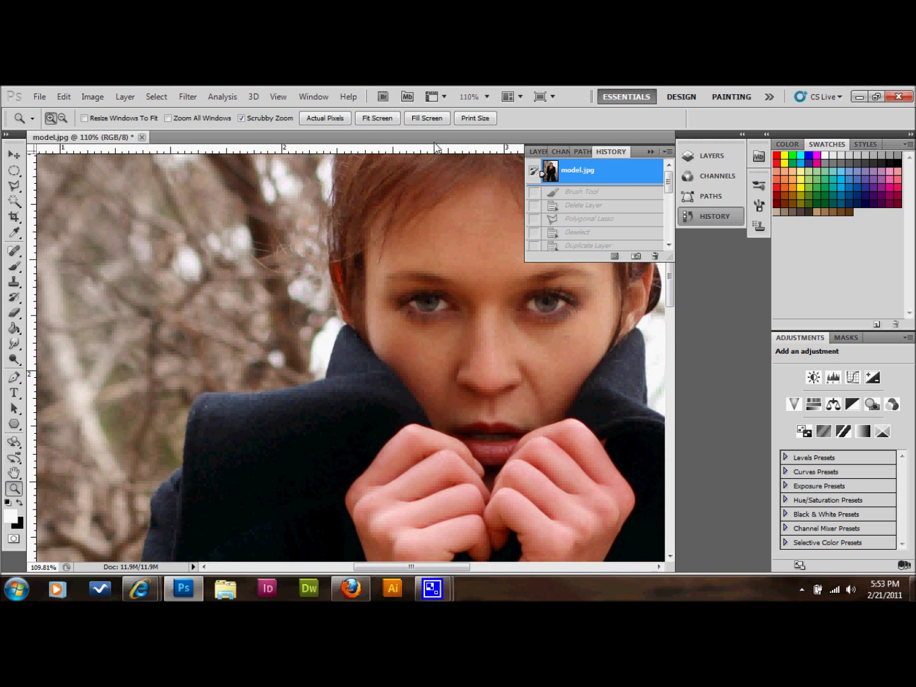
Return to the latest edited state with green irises, pupils and highlights.
{"action": "left_click", "coordinate": [650, 152]}
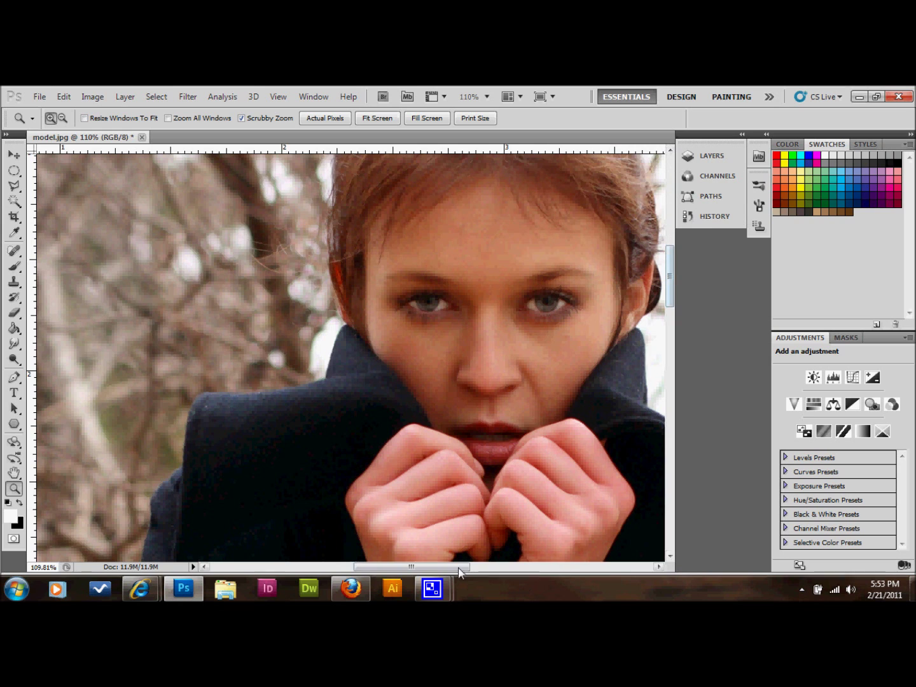
{"action": "left_click_drag", "start_coordinate": [452, 567], "coordinate": [478, 566]}
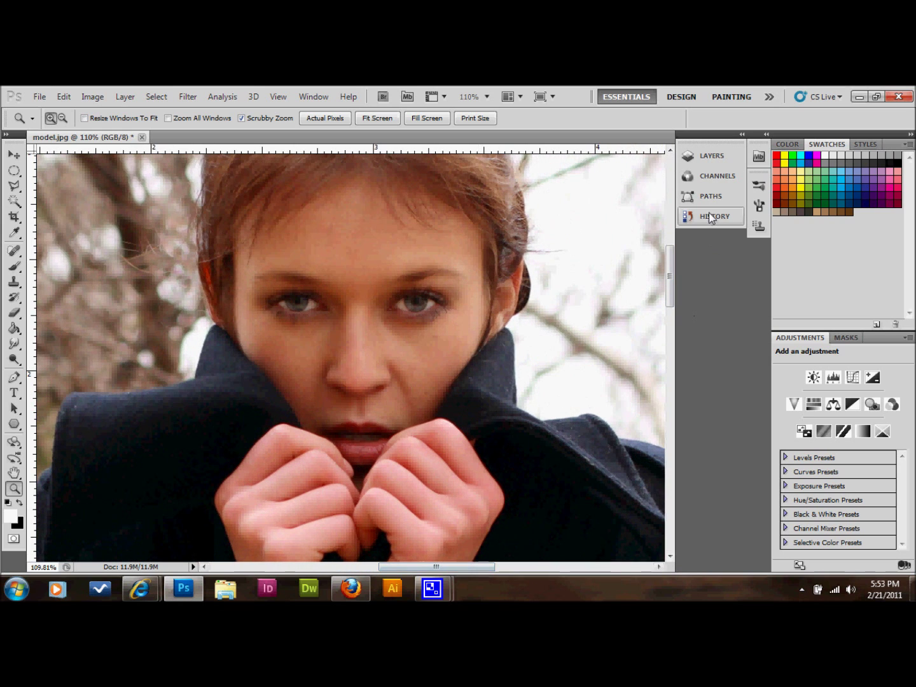
{"action": "left_click", "coordinate": [711, 217]}
{"action": "left_click_drag", "start_coordinate": [670, 180], "coordinate": [669, 226]}
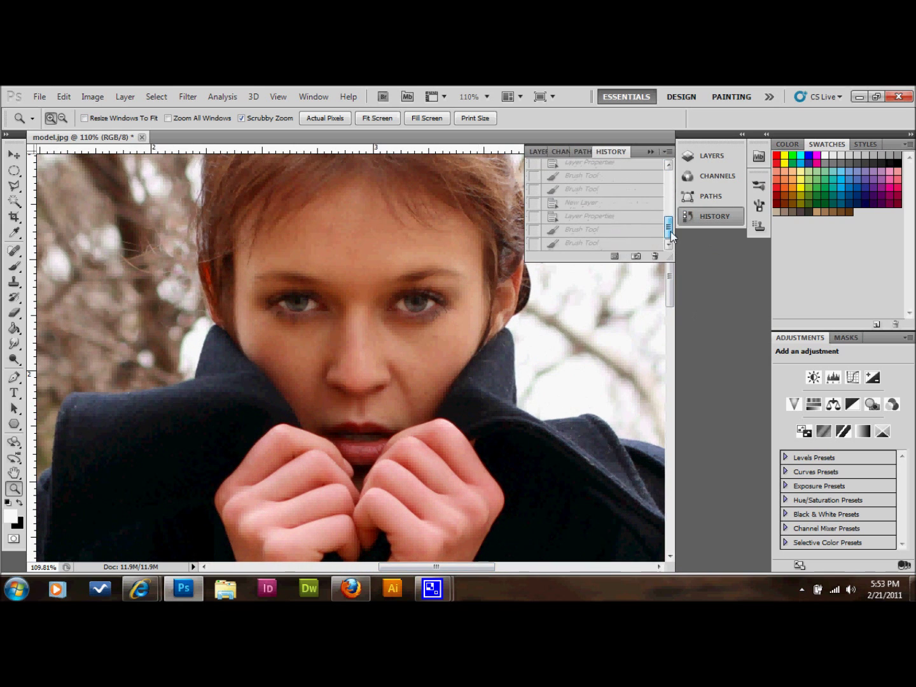
{"action": "left_click", "coordinate": [608, 245]}
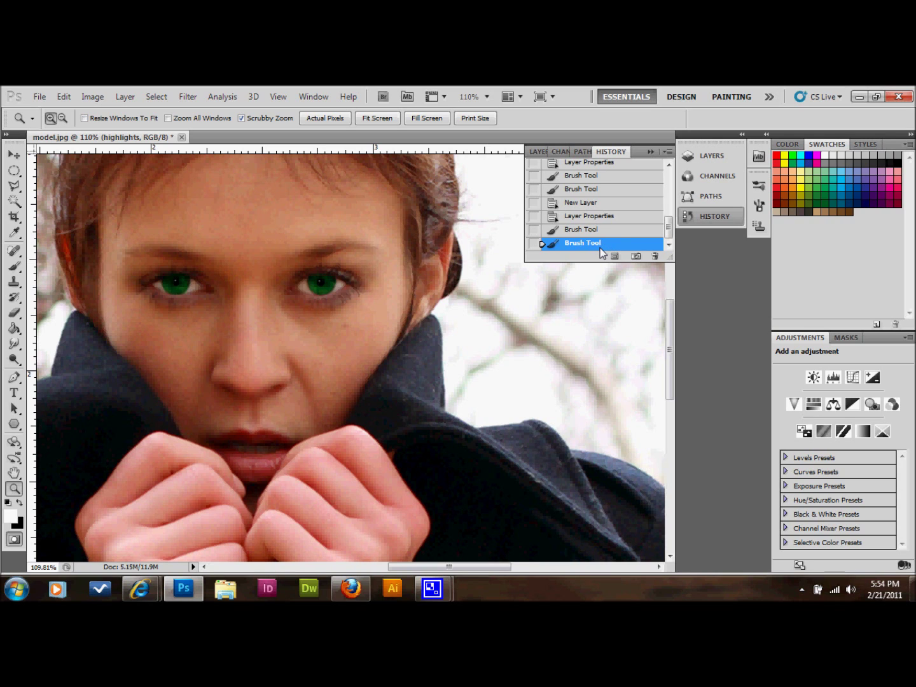
Fit the whole edited portrait, with green irises, black pupils and catchlights, in the window.
{"action": "key", "text": "ctrl+0"}
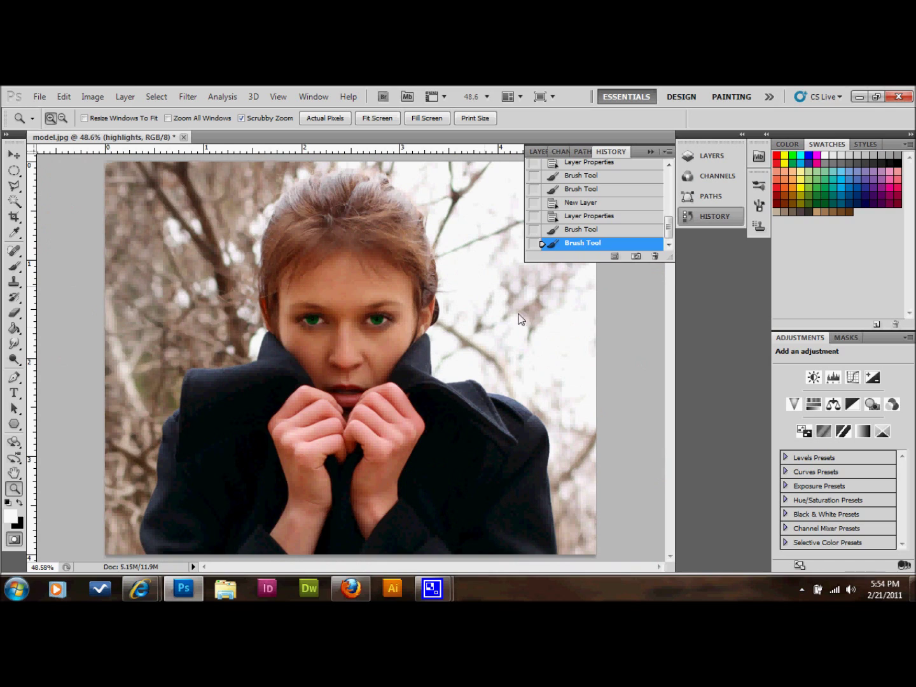